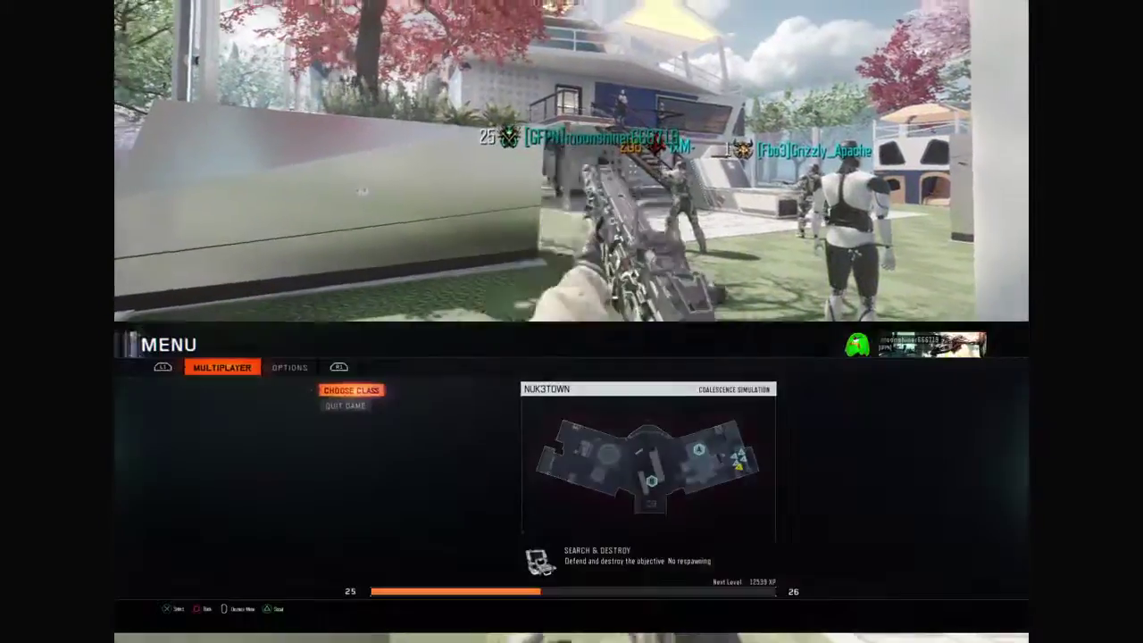
key("Up")
key("Return")
key("Up")
key("Up")
key("Up")
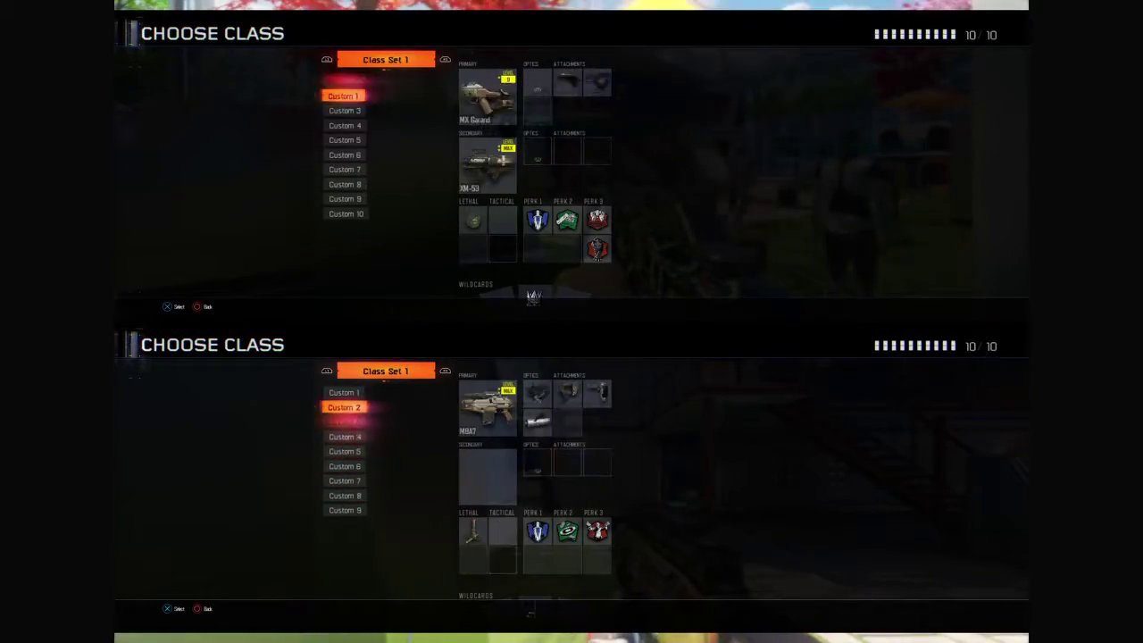
key("Return")
key("Return")
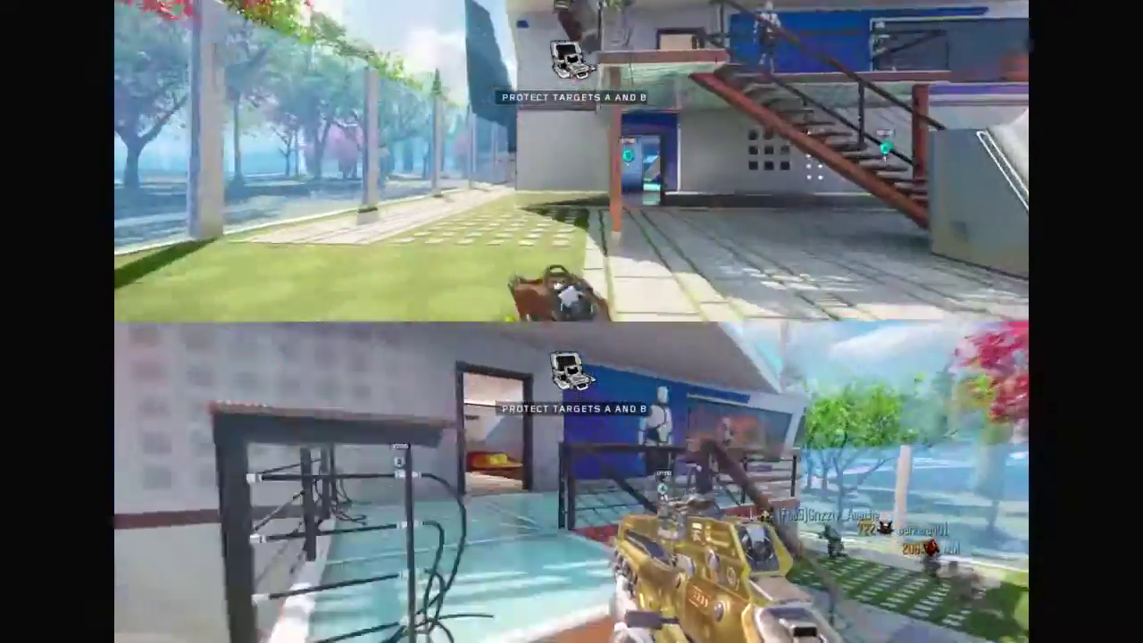